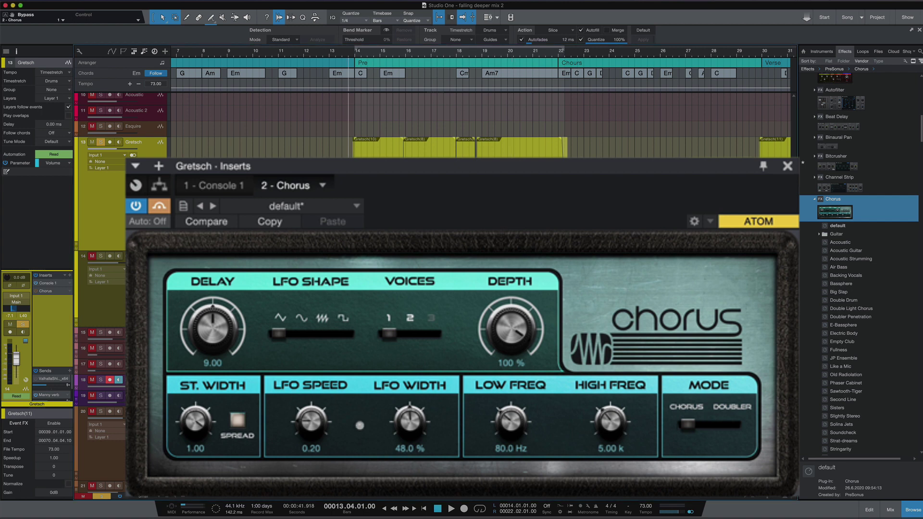
Play the song and take the Gretsch track's Chorus insert out of bypass
{"action": "key", "text": "space"}
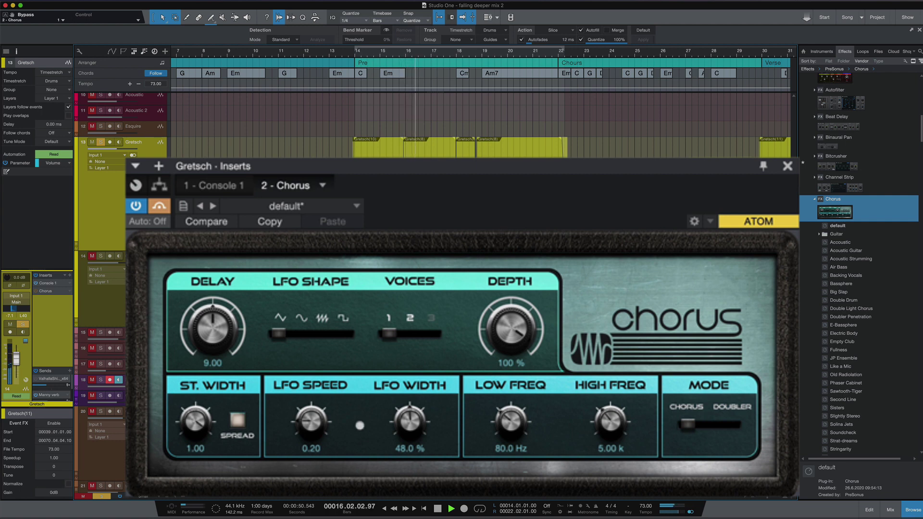
{"action": "left_click", "coordinate": [159, 207]}
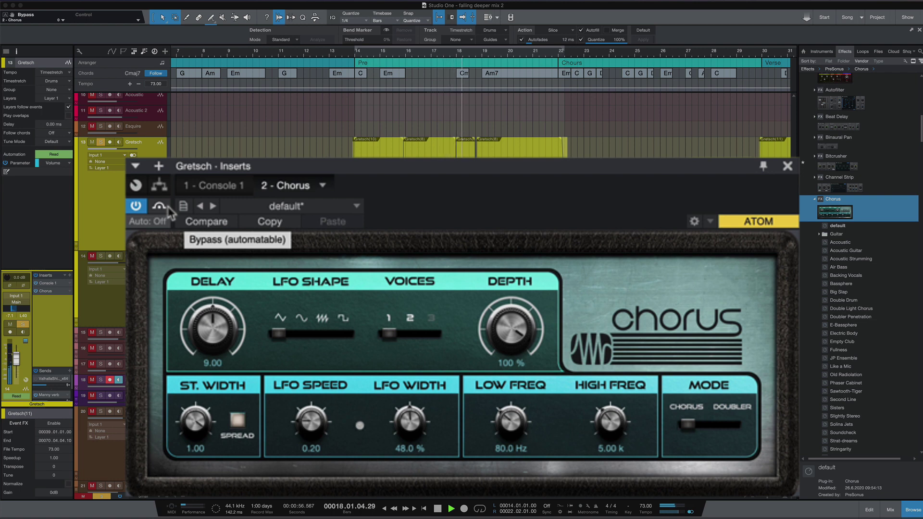
{"action": "key", "text": "space"}
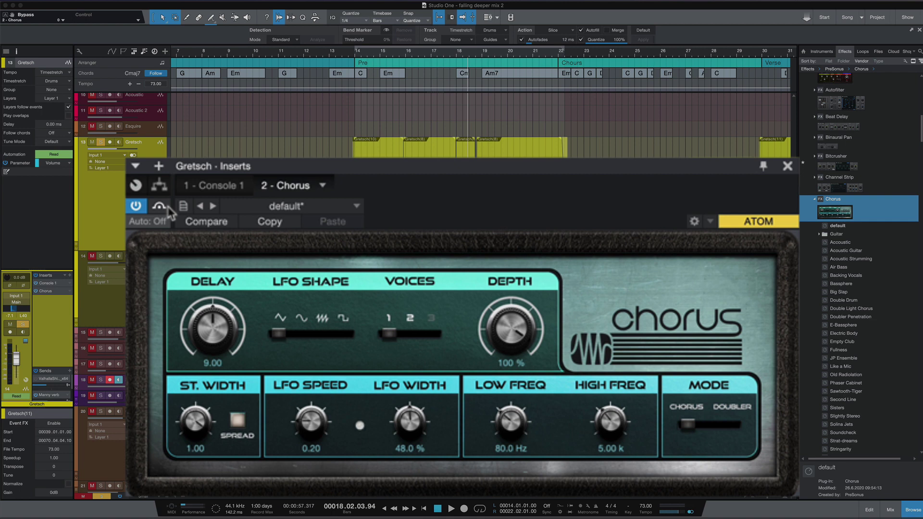
Load the Acoustic Strumming preset into the Chorus and listen to it
{"action": "left_click", "coordinate": [326, 207]}
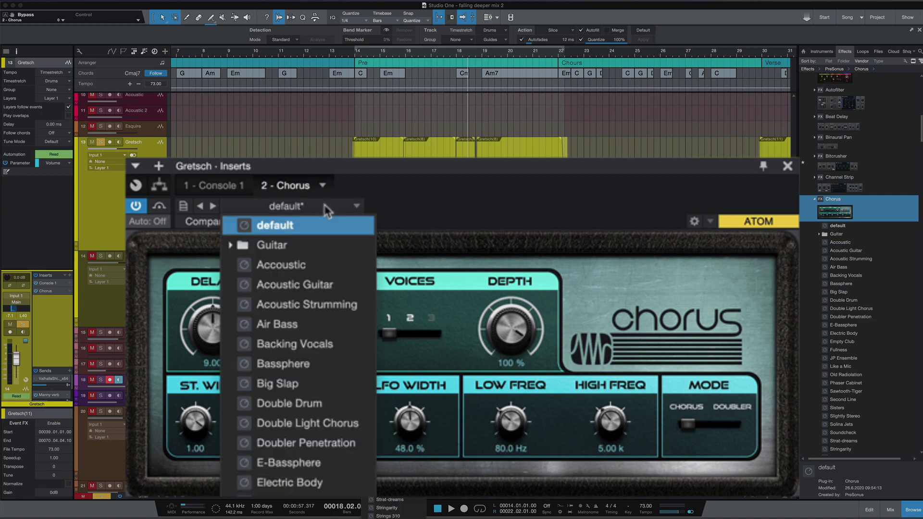
{"action": "left_click", "coordinate": [345, 303]}
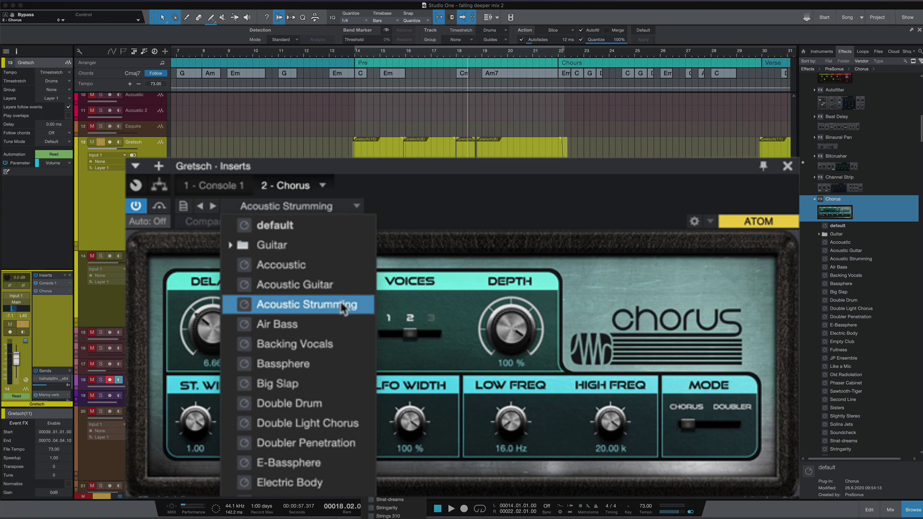
{"action": "key", "text": "space"}
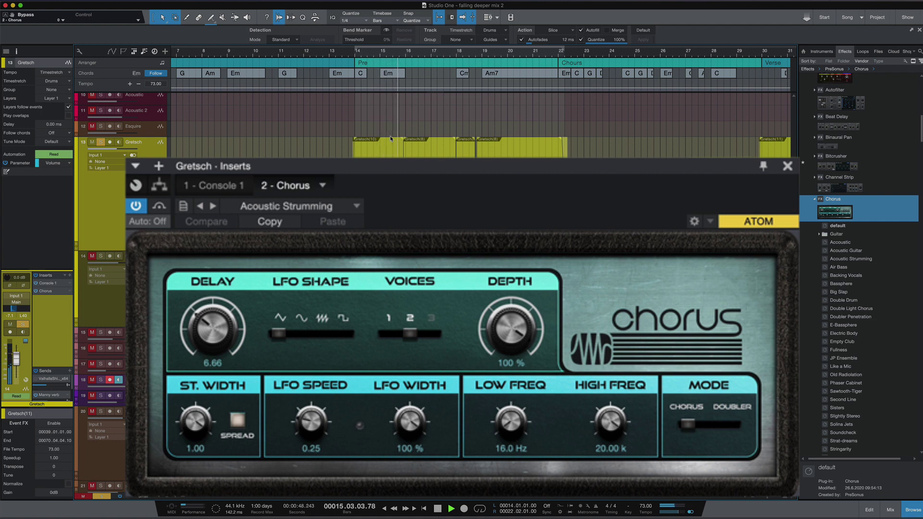
{"action": "key", "text": "space"}
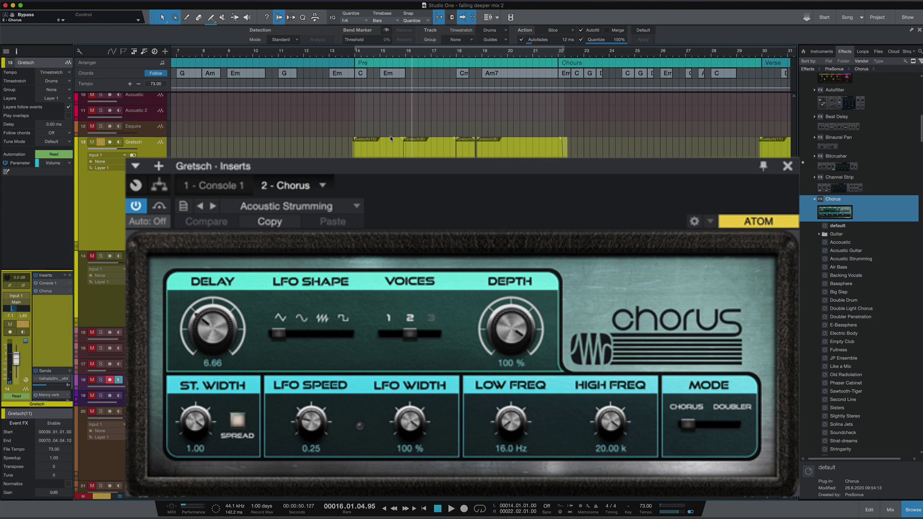
Compare the preset bypassed against active during playback, leaving the Chorus active
{"action": "scroll", "coordinate": [390, 139], "scroll_direction": "up", "scroll_amount": 2}
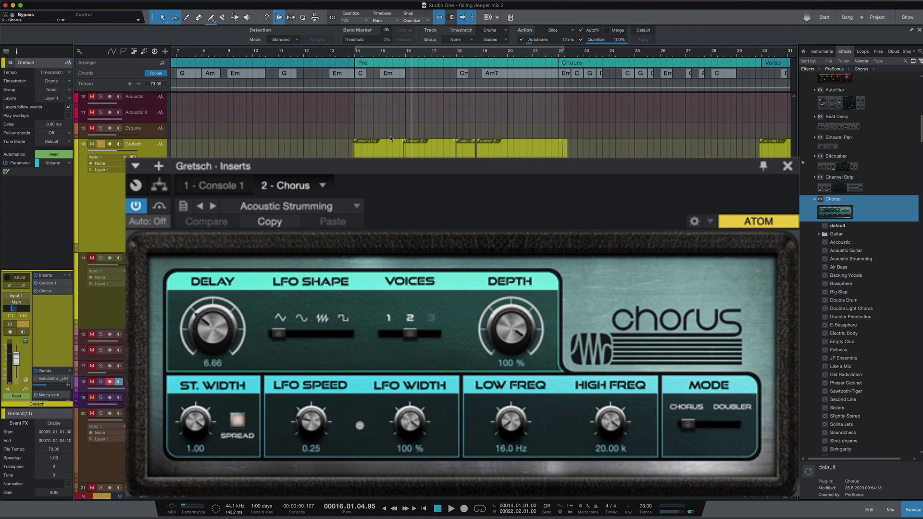
{"action": "left_click", "coordinate": [159, 206]}
{"action": "scroll", "coordinate": [169, 210], "scroll_direction": "down", "scroll_amount": 1}
{"action": "key", "text": "space"}
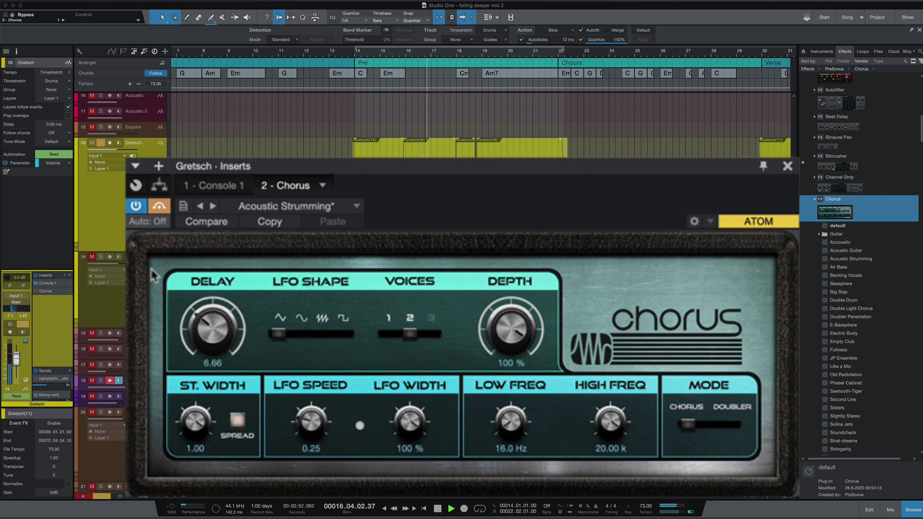
{"action": "left_click", "coordinate": [160, 208]}
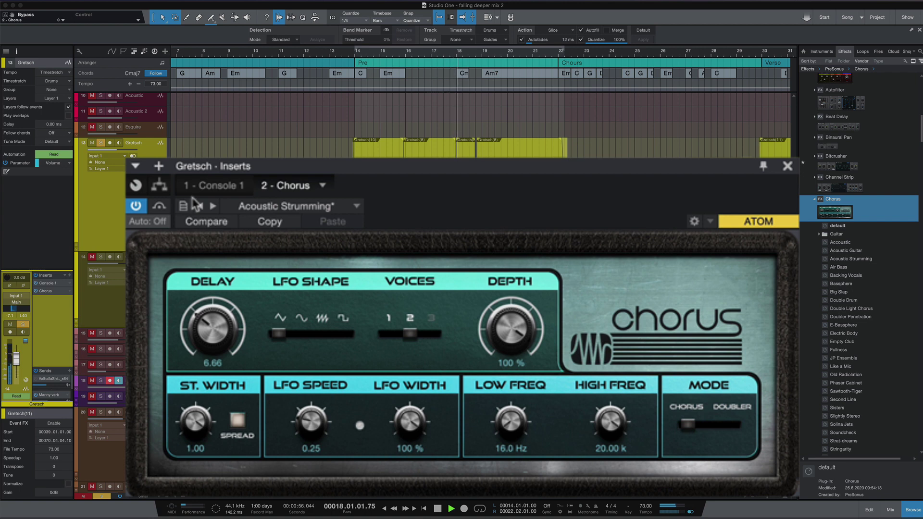
{"action": "key", "text": "space"}
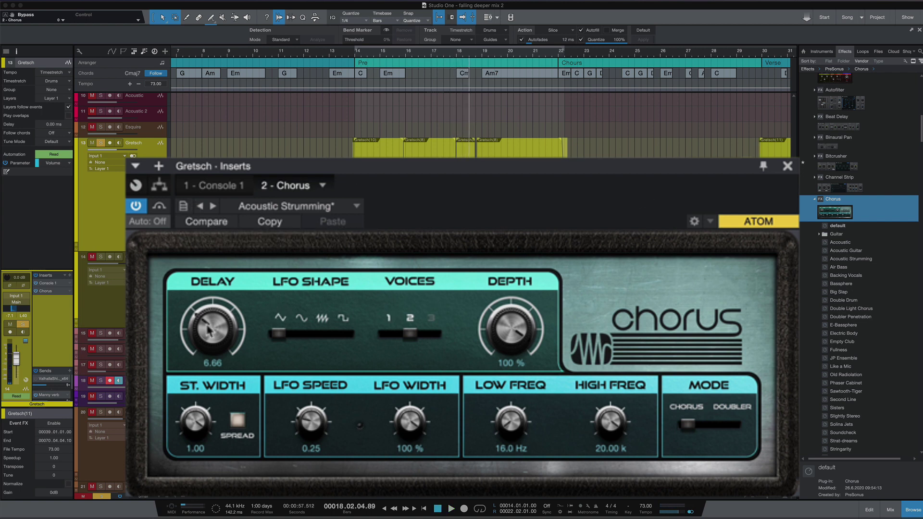
Try raising the chorus delay to 15.00, bring it back down, and replay from bar 14
{"action": "key", "text": "space"}
{"action": "left_click_drag", "start_coordinate": [209, 330], "coordinate": [200, 269]}
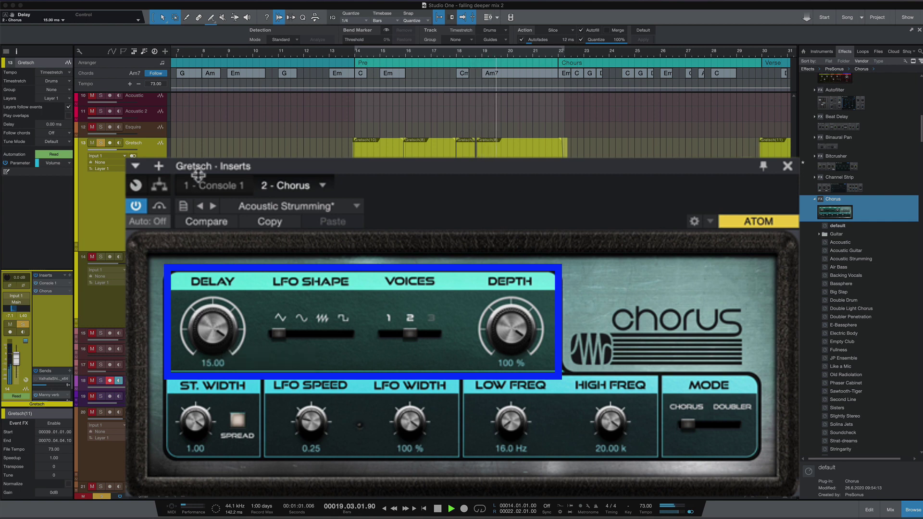
{"action": "left_click_drag", "start_coordinate": [198, 176], "coordinate": [188, 301]}
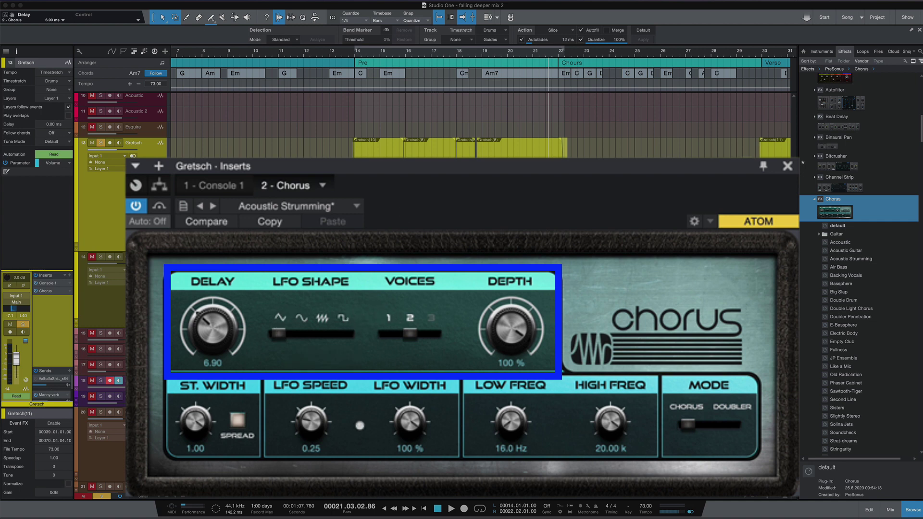
{"action": "left_click", "coordinate": [355, 56]}
{"action": "key", "text": "space"}
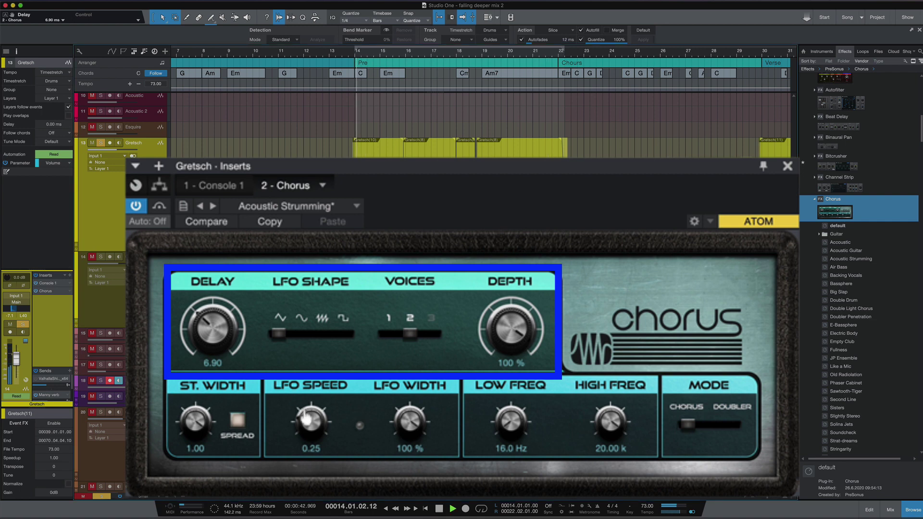
Audition Sine, Sawtooth and Square LFO shapes, settling on Sine
{"action": "left_click", "coordinate": [302, 335]}
{"action": "left_click", "coordinate": [321, 337]}
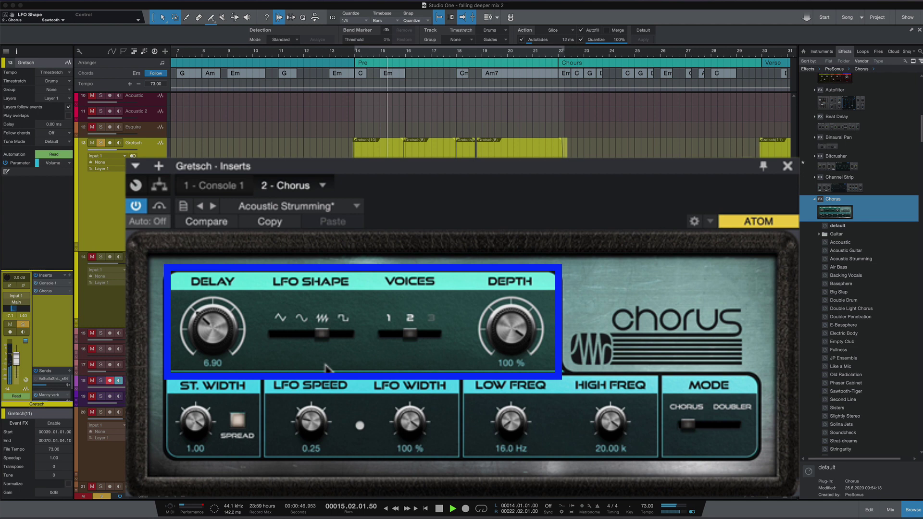
{"action": "left_click", "coordinate": [345, 336]}
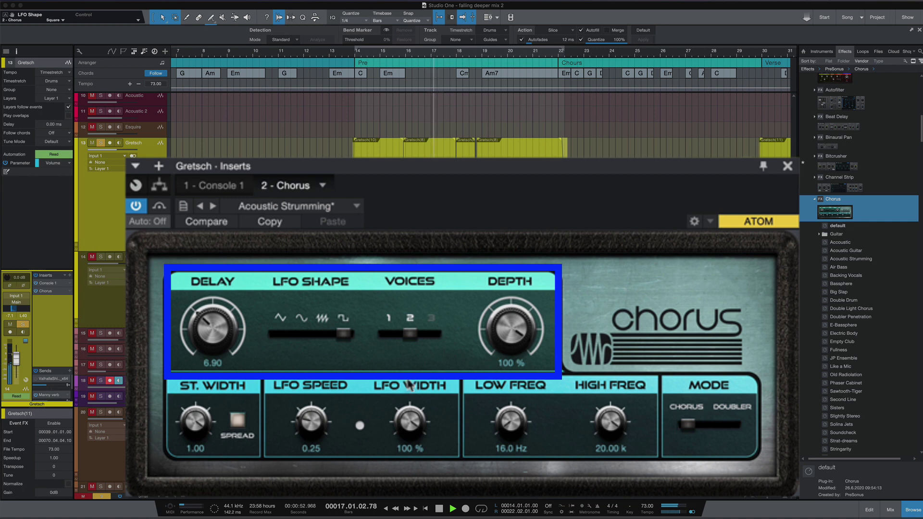
{"action": "key", "text": "space"}
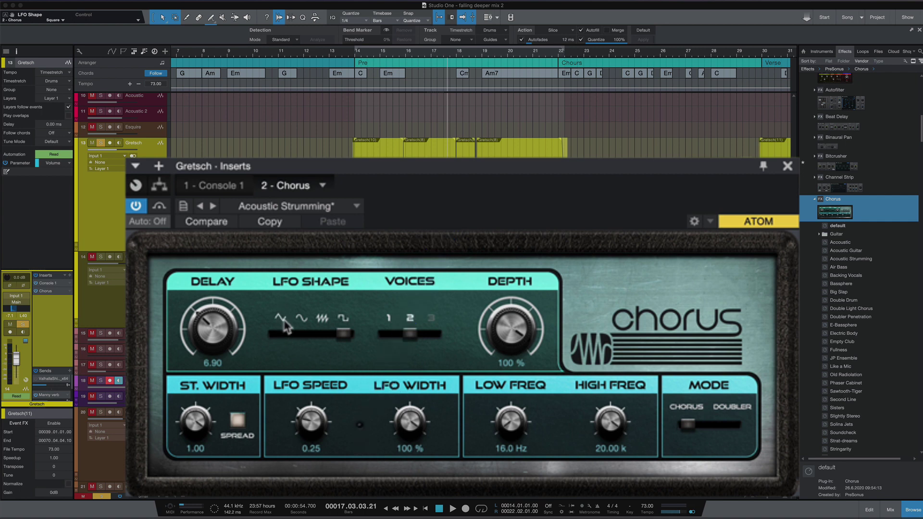
{"action": "left_click_drag", "start_coordinate": [344, 332], "coordinate": [299, 339]}
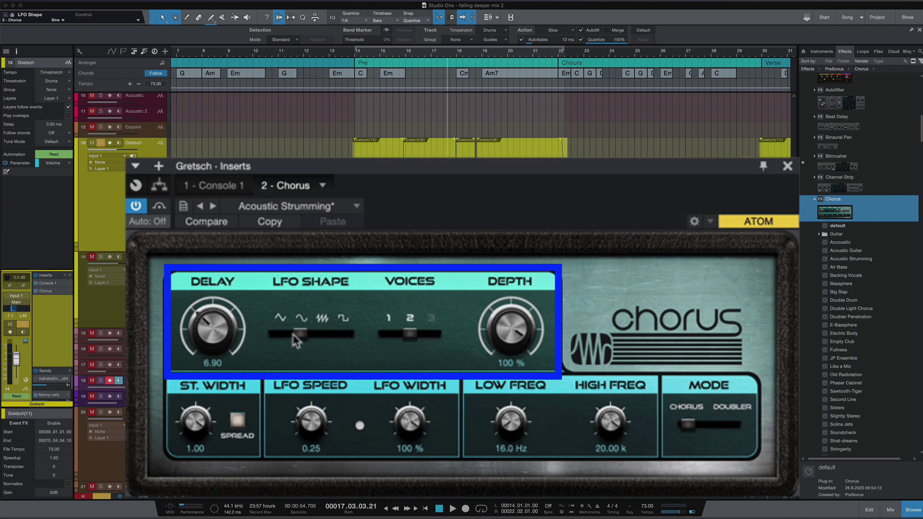
Lower chorus depth to 79 % and drop to a single voice while playing
{"action": "key", "text": "space"}
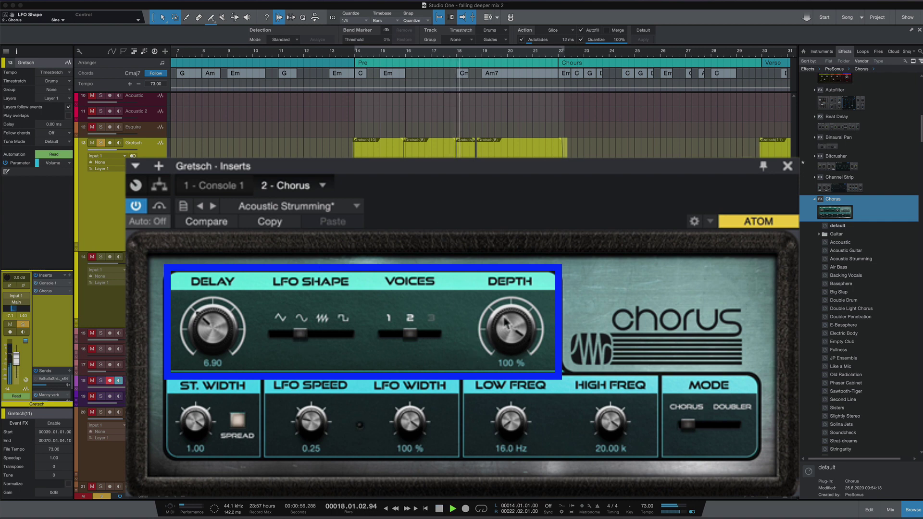
{"action": "left_click_drag", "start_coordinate": [505, 324], "coordinate": [496, 347]}
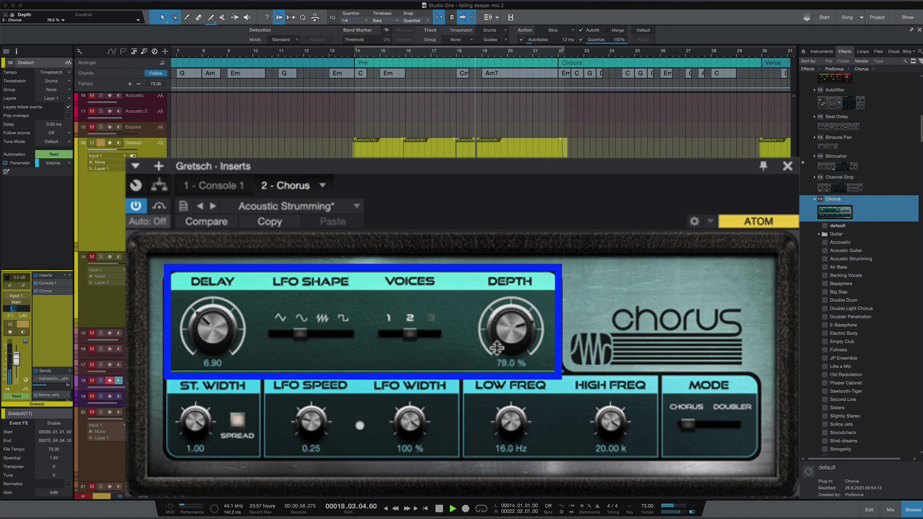
{"action": "left_click", "coordinate": [390, 339]}
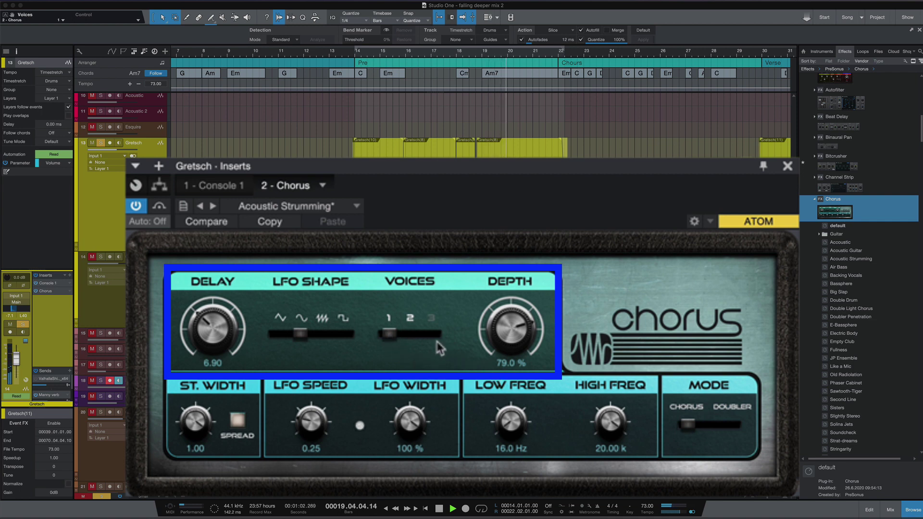
Set voices back to 2, narrow stereo width to 0.73, and leave Spread off after trying it
{"action": "left_click", "coordinate": [410, 337]}
{"action": "key", "text": "space"}
{"action": "key", "text": "space"}
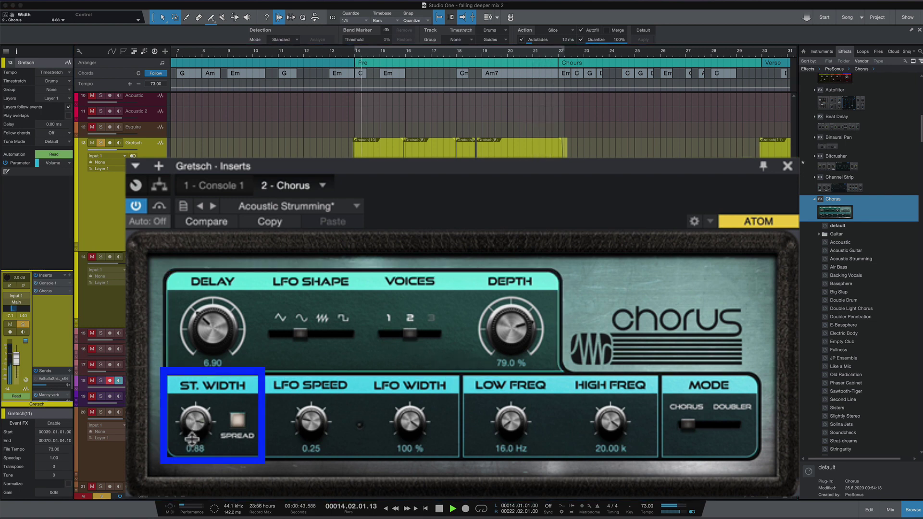
{"action": "left_click_drag", "start_coordinate": [193, 422], "coordinate": [145, 427]}
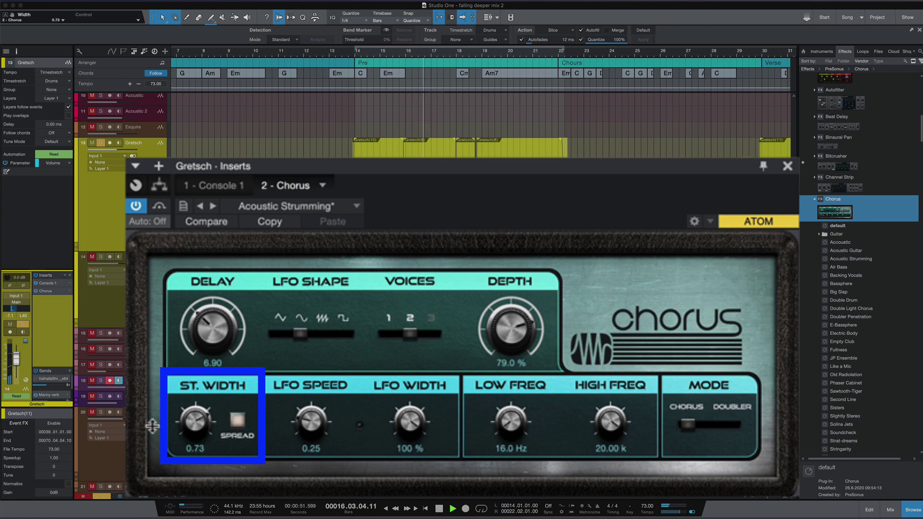
{"action": "left_click", "coordinate": [237, 421]}
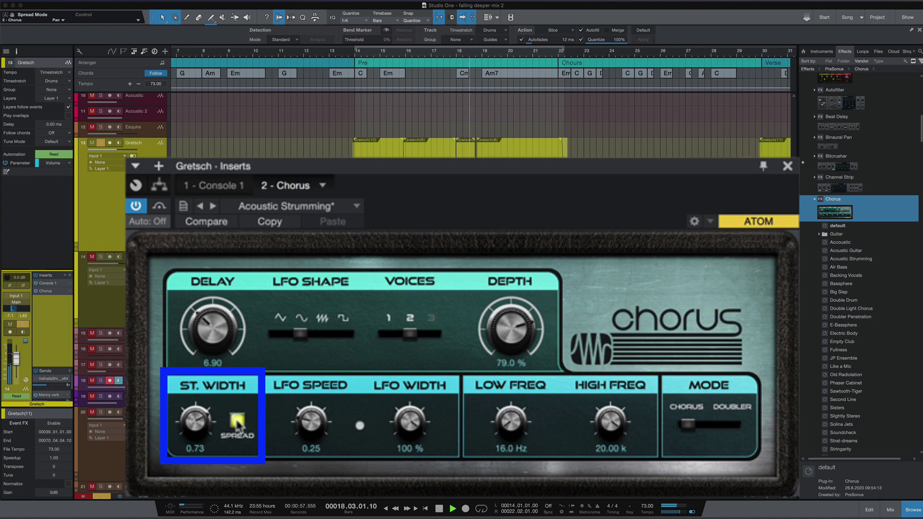
{"action": "left_click", "coordinate": [236, 422]}
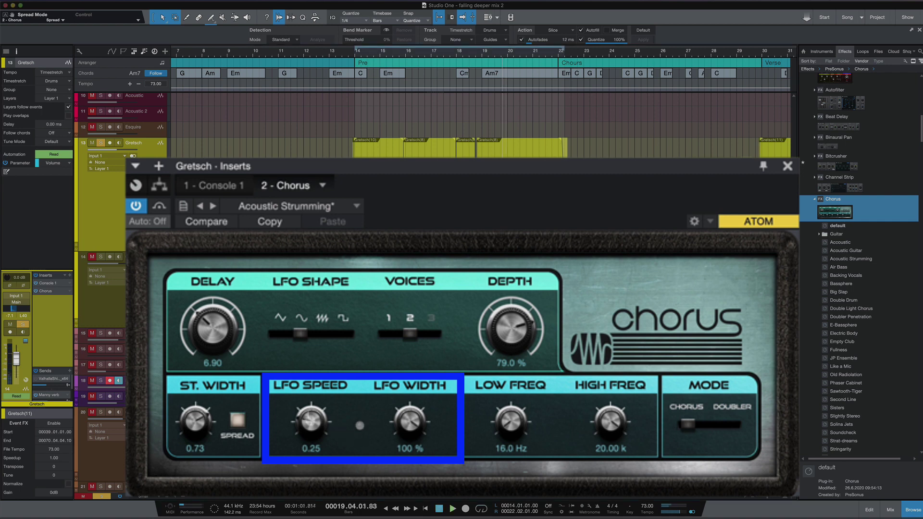
Raise LFO speed to 0.34 and return LFO width to 100 % after trying lower widths
{"action": "left_click_drag", "start_coordinate": [310, 419], "coordinate": [283, 387]}
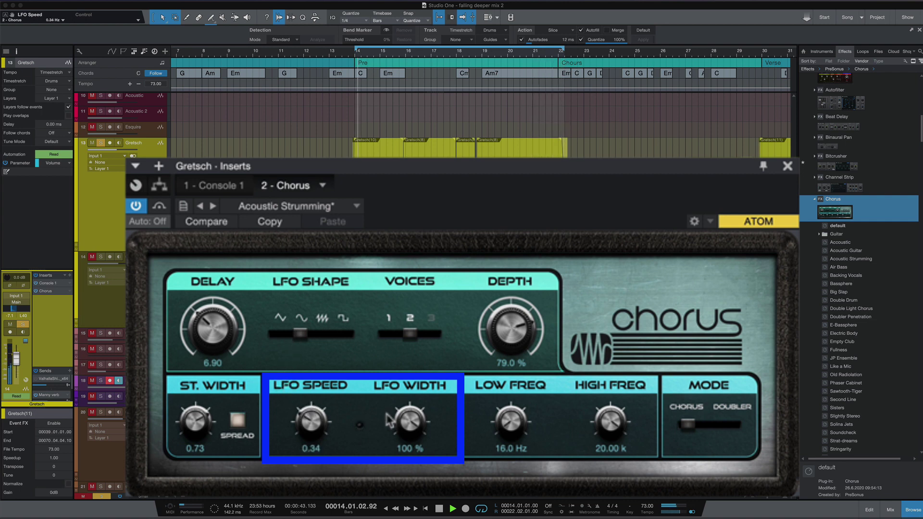
{"action": "left_click_drag", "start_coordinate": [410, 420], "coordinate": [410, 449]}
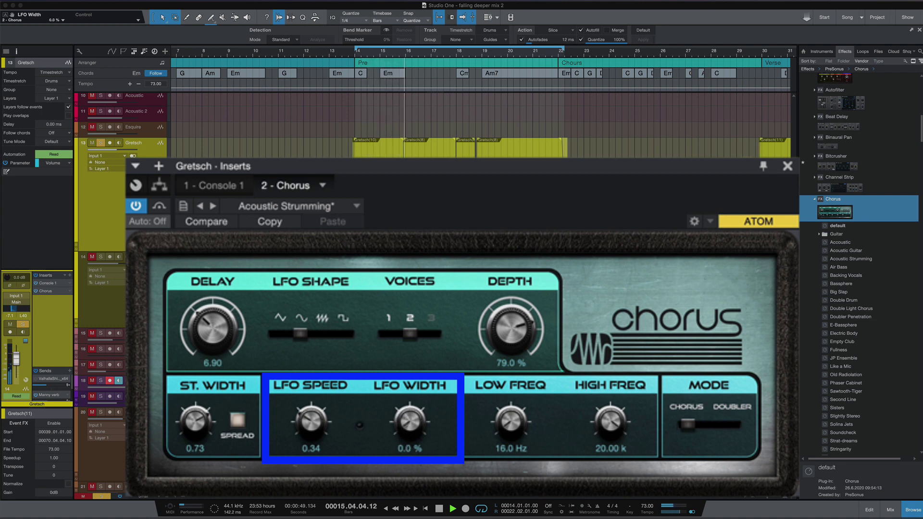
{"action": "left_click_drag", "start_coordinate": [409, 449], "coordinate": [388, 385]}
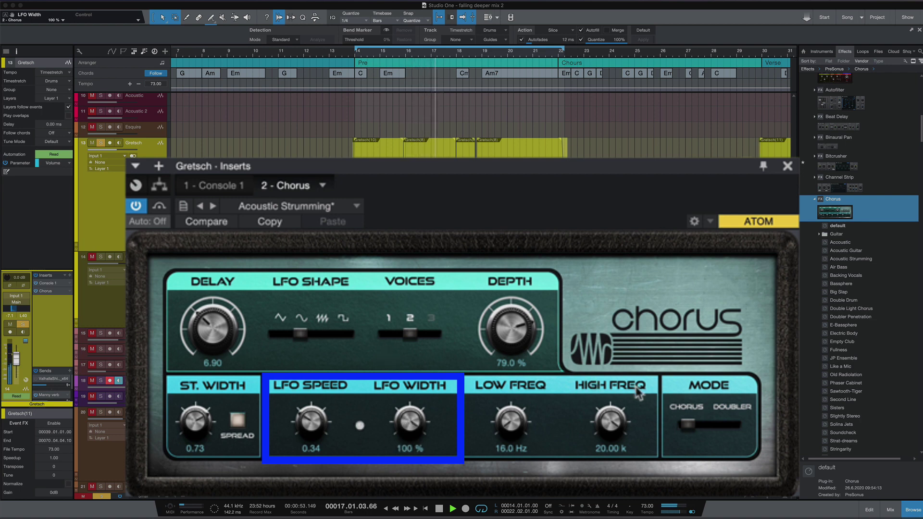
{"action": "key", "text": "space"}
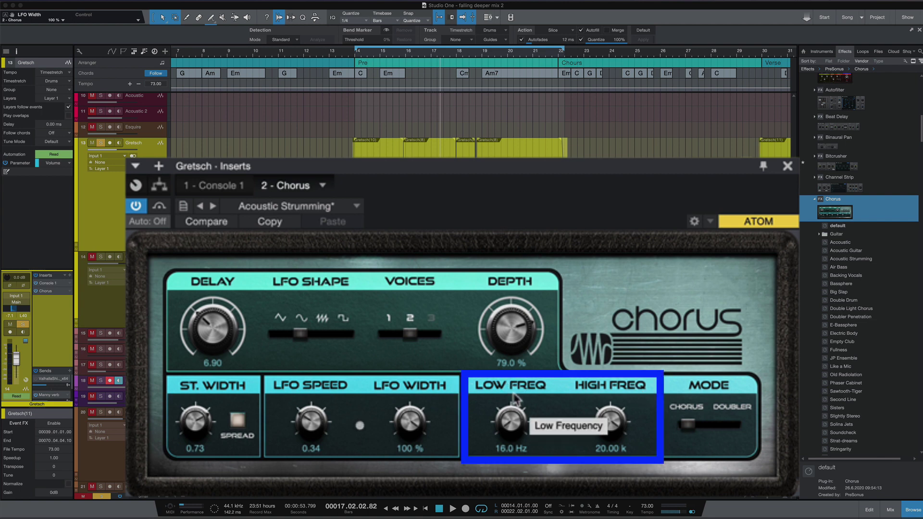
{"action": "key", "text": "space"}
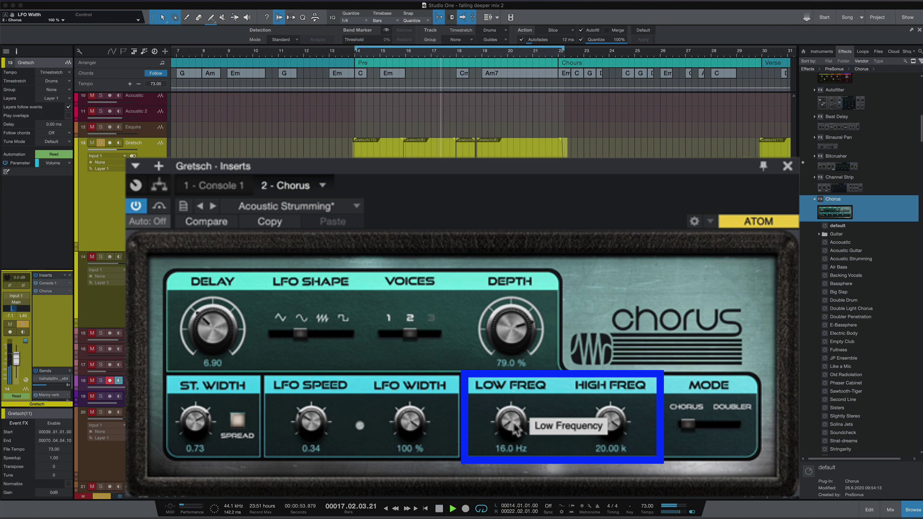
{"action": "left_click_drag", "start_coordinate": [513, 393], "coordinate": [477, 351]}
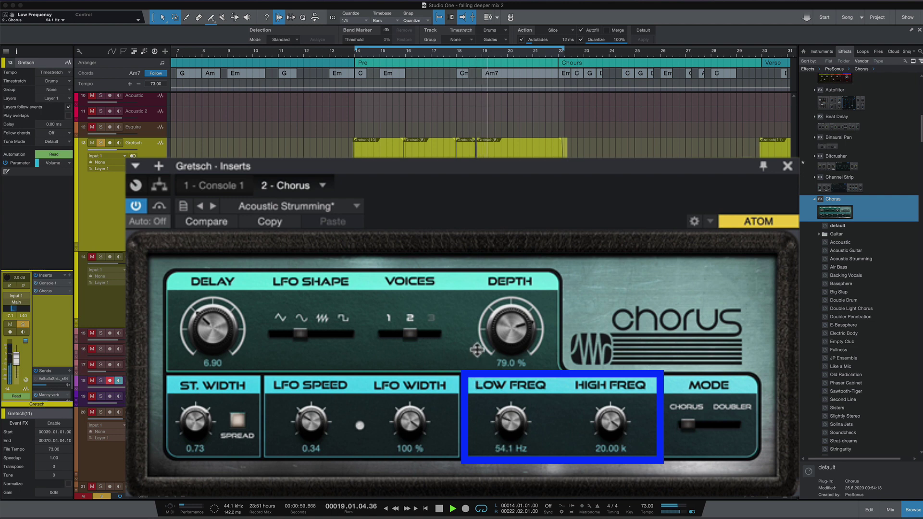
{"action": "left_click_drag", "start_coordinate": [611, 419], "coordinate": [609, 499]}
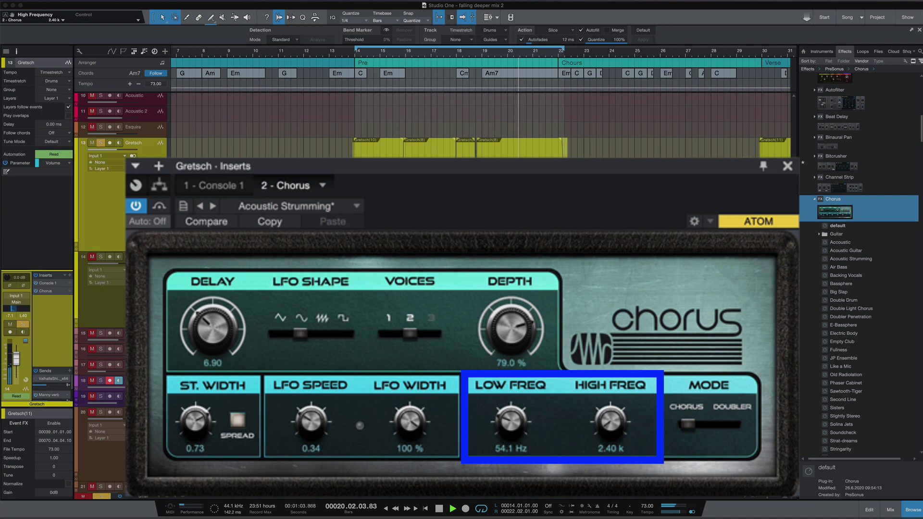
{"action": "left_click_drag", "start_coordinate": [610, 421], "coordinate": [567, 388]}
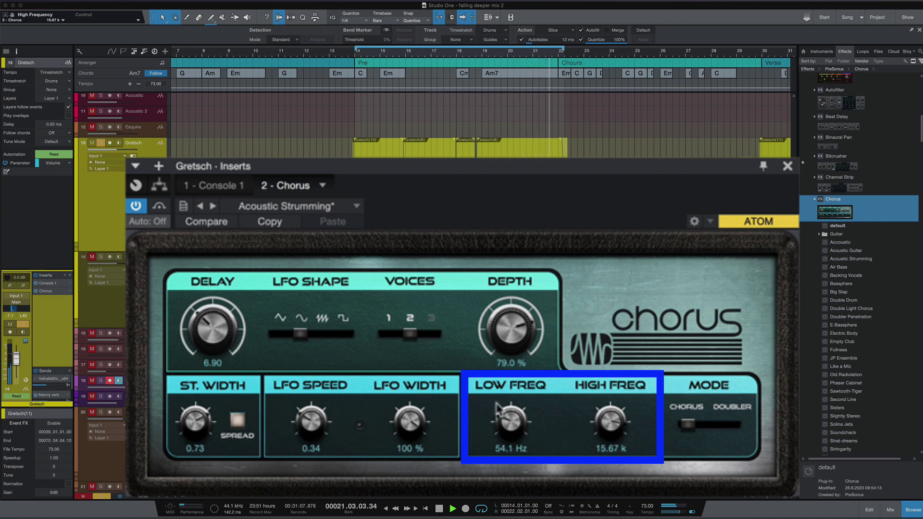
{"action": "left_click_drag", "start_coordinate": [503, 411], "coordinate": [506, 494]}
{"action": "left_click_drag", "start_coordinate": [610, 422], "coordinate": [617, 328]}
{"action": "key", "text": "space"}
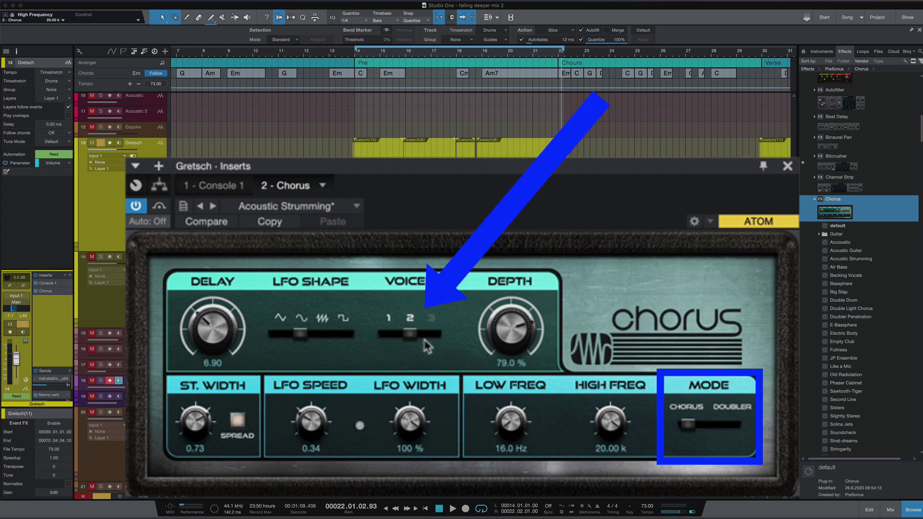
Switch the Chorus to Doubler mode with three voices and a 36.88 ms delay
{"action": "left_click", "coordinate": [729, 426]}
{"action": "key", "text": "space"}
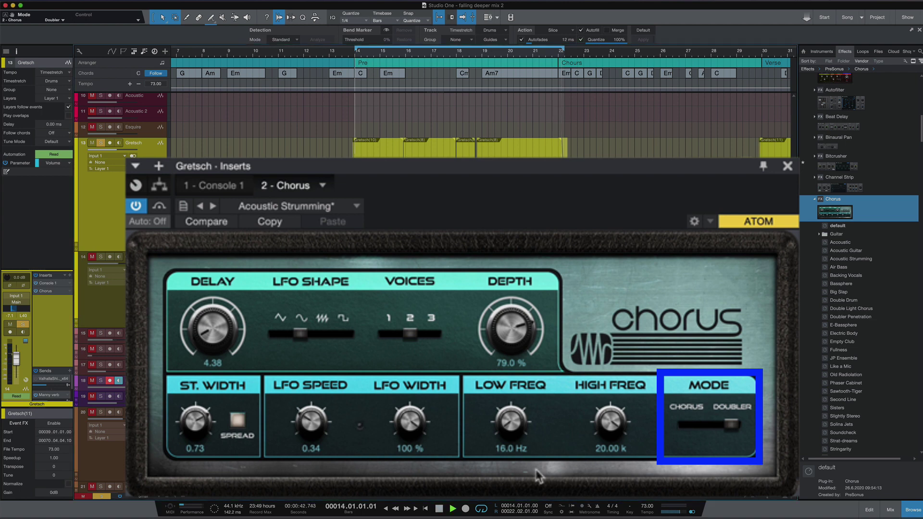
{"action": "left_click_drag", "start_coordinate": [423, 338], "coordinate": [433, 340]}
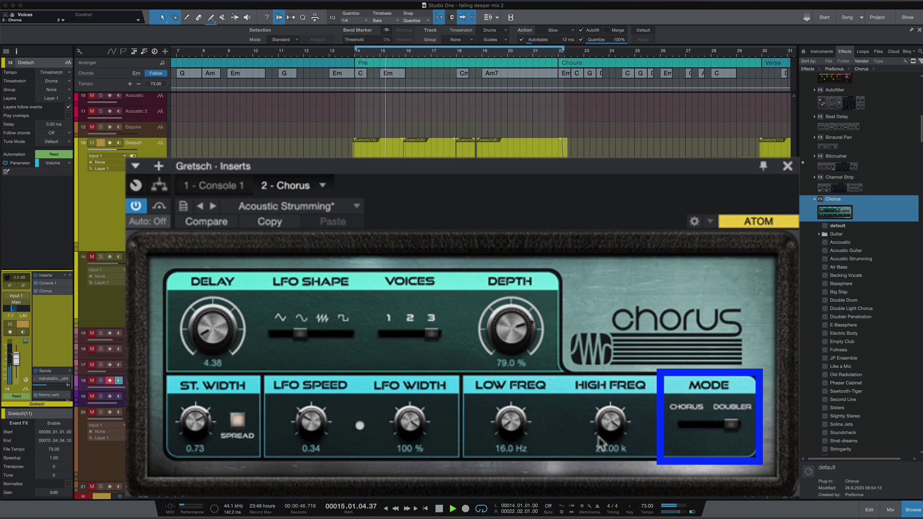
{"action": "left_click_drag", "start_coordinate": [229, 302], "coordinate": [194, 269]}
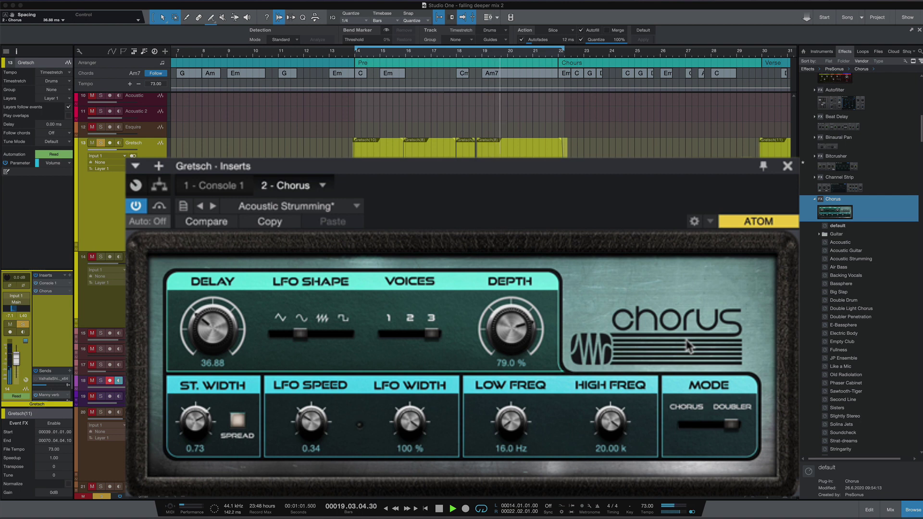
Unsolo the Gretsch track and play from bar 14 with all tracks audible
{"action": "left_click", "coordinate": [101, 143]}
{"action": "left_click", "coordinate": [354, 54]}
{"action": "key", "text": "space"}
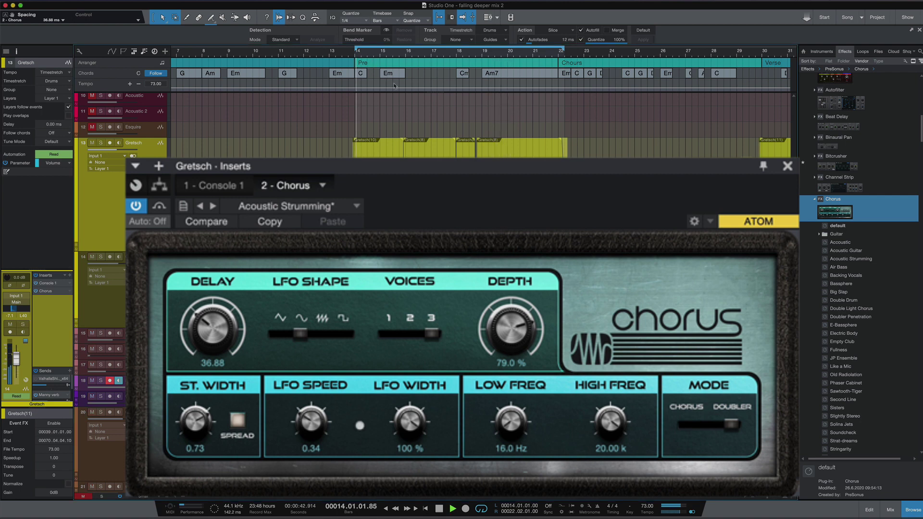